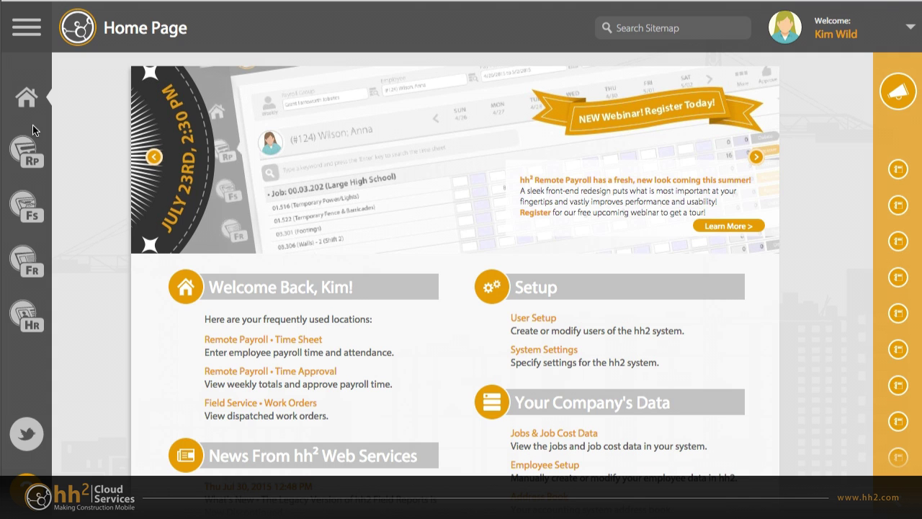
# - Open the Labor Time Sheet from the Remote Payroll menu for the 7/26–8/1/2015 week
pyautogui.click(27, 155)
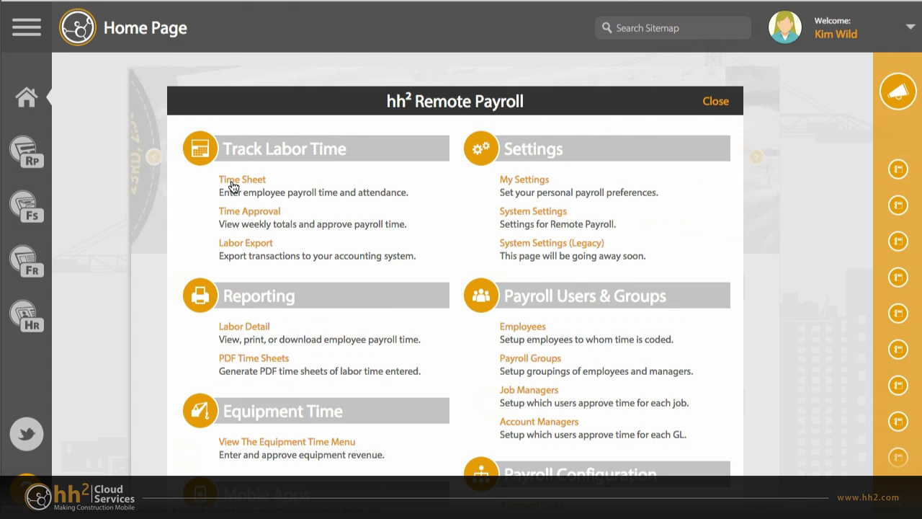
pyautogui.click(24, 99)
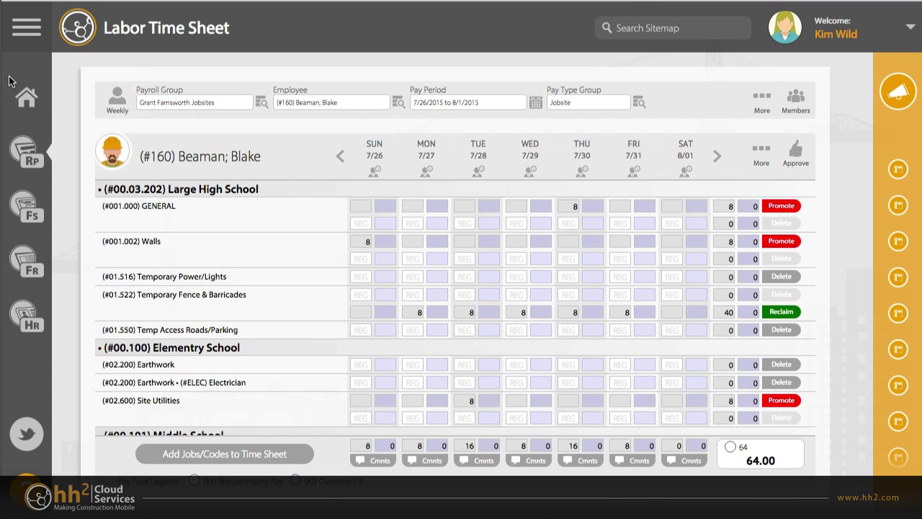
pyautogui.click(120, 105)
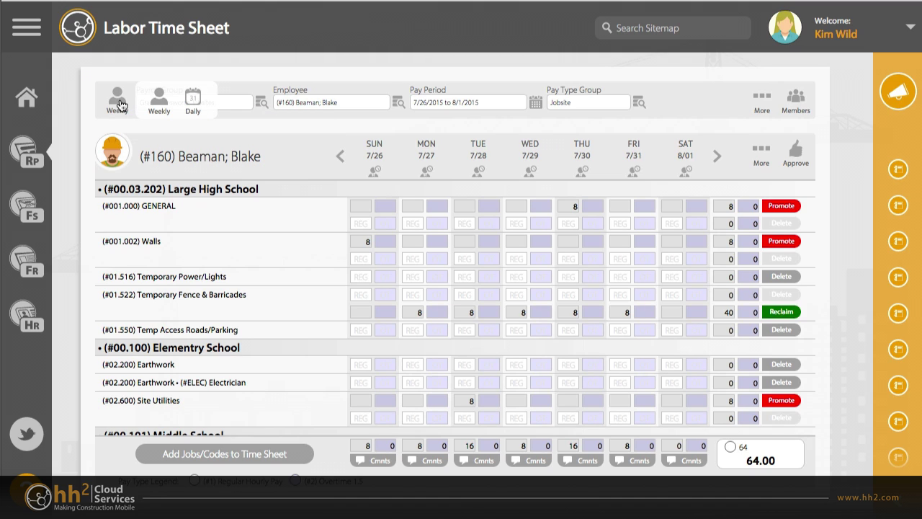
pyautogui.click(191, 101)
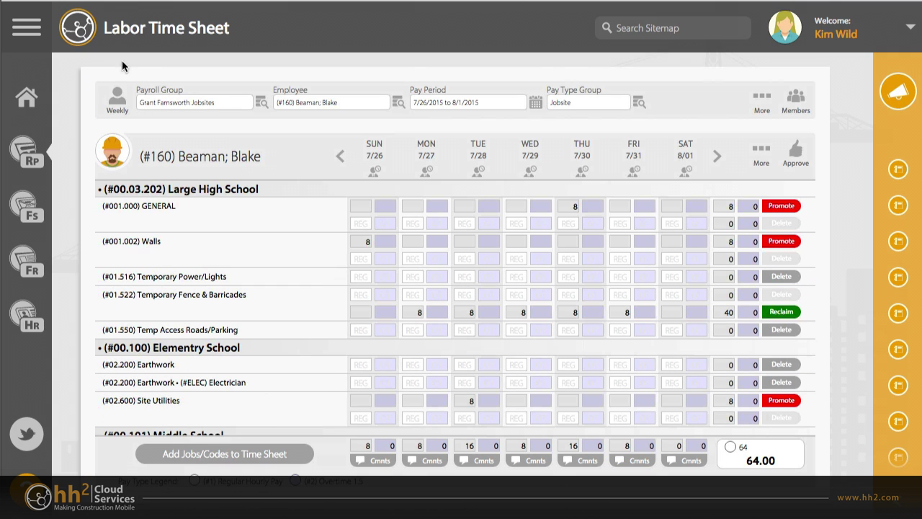
pyautogui.click(261, 106)
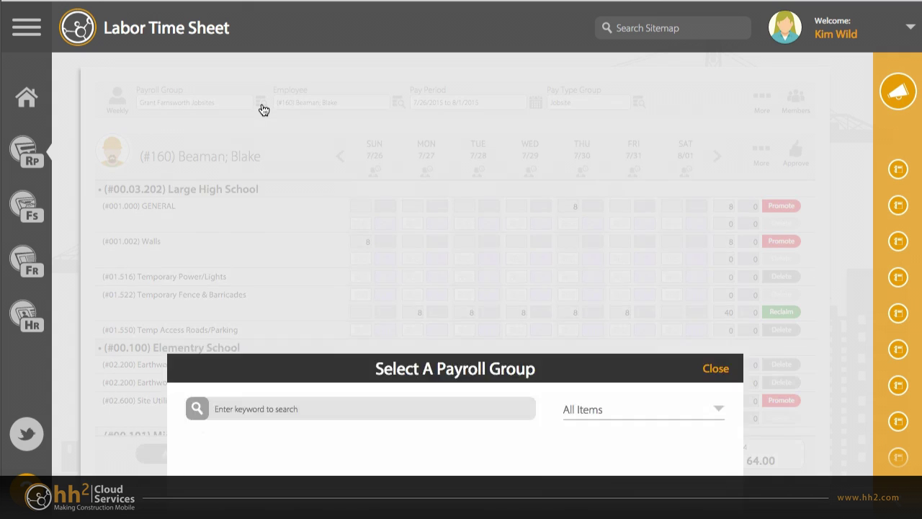
pyautogui.click(401, 107)
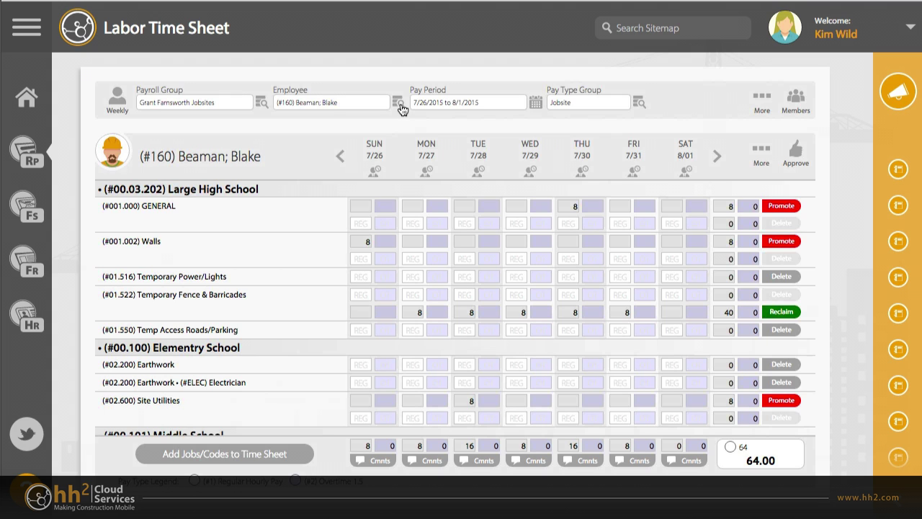
pyautogui.click(401, 105)
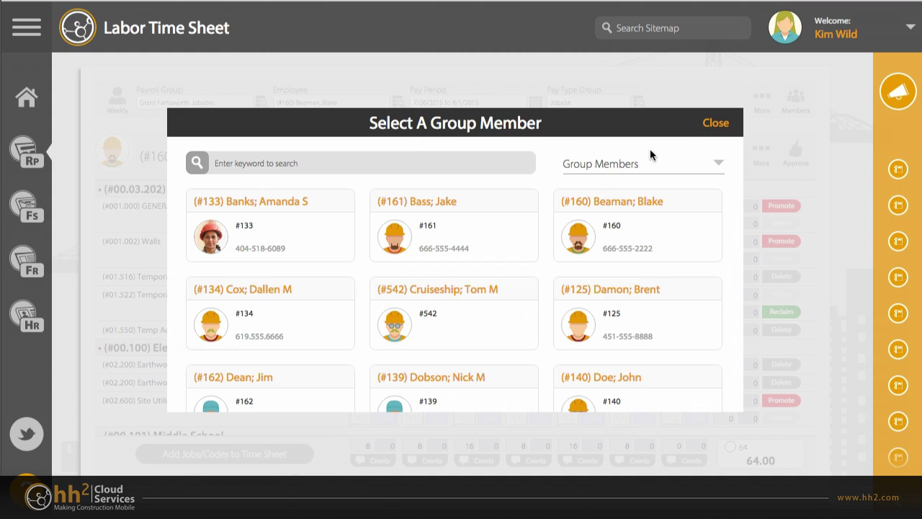
pyautogui.click(716, 163)
pyautogui.click(714, 160)
pyautogui.click(719, 124)
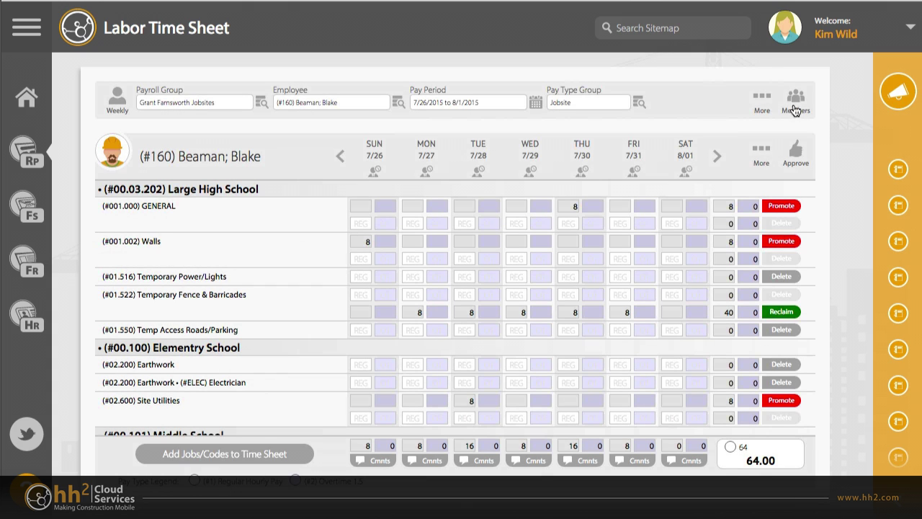
# - Add the first Not Assigned employee to the payroll group's members
pyautogui.click(797, 102)
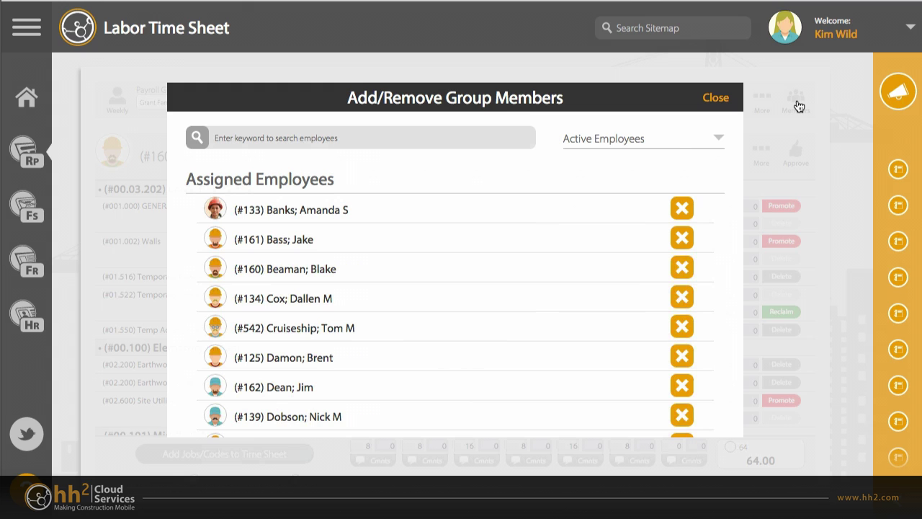
pyautogui.scroll(-5, 552, 244)
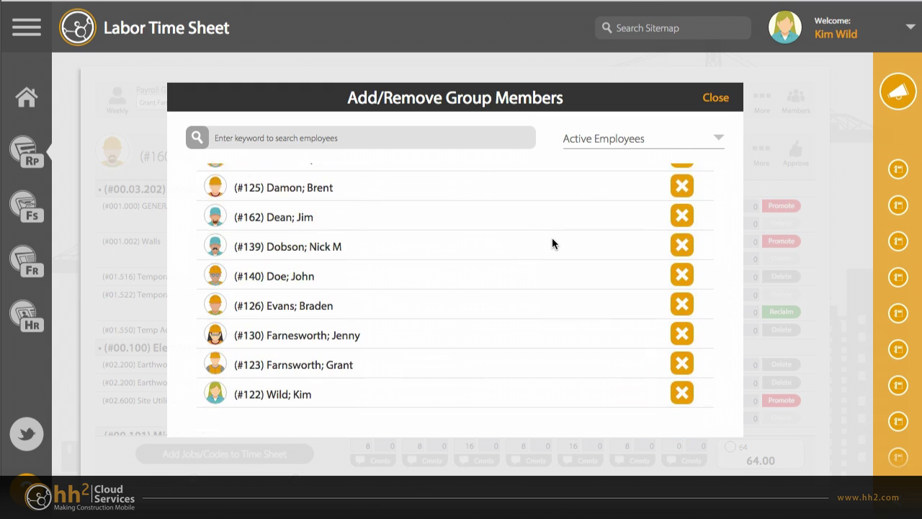
pyautogui.scroll(-8, 552, 244)
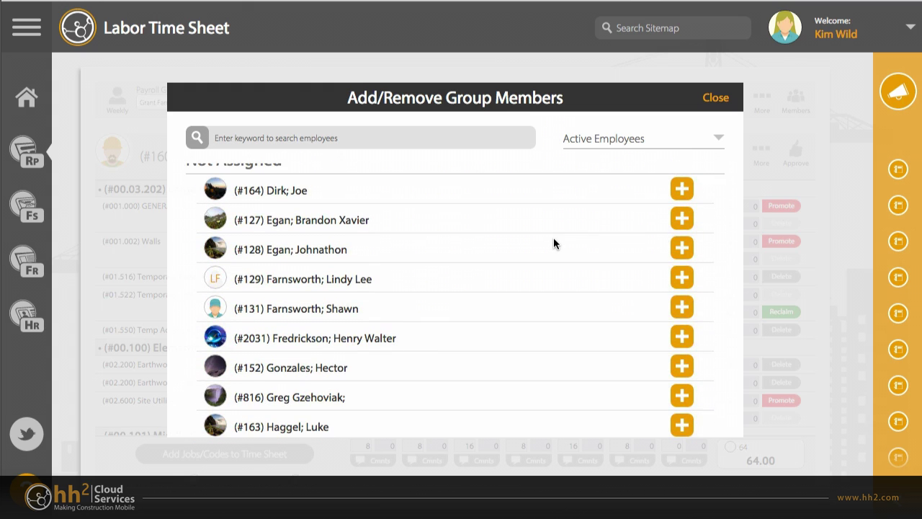
pyautogui.click(680, 189)
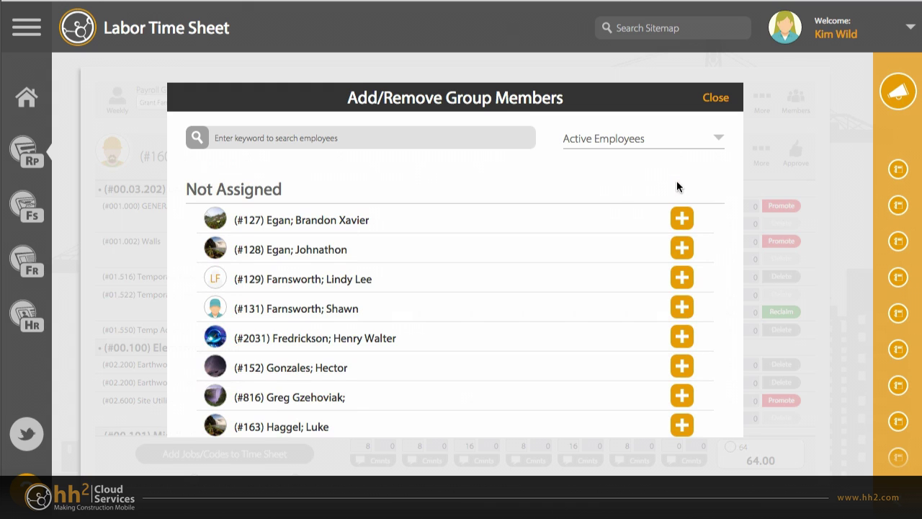
pyautogui.scroll(15, 613, 206)
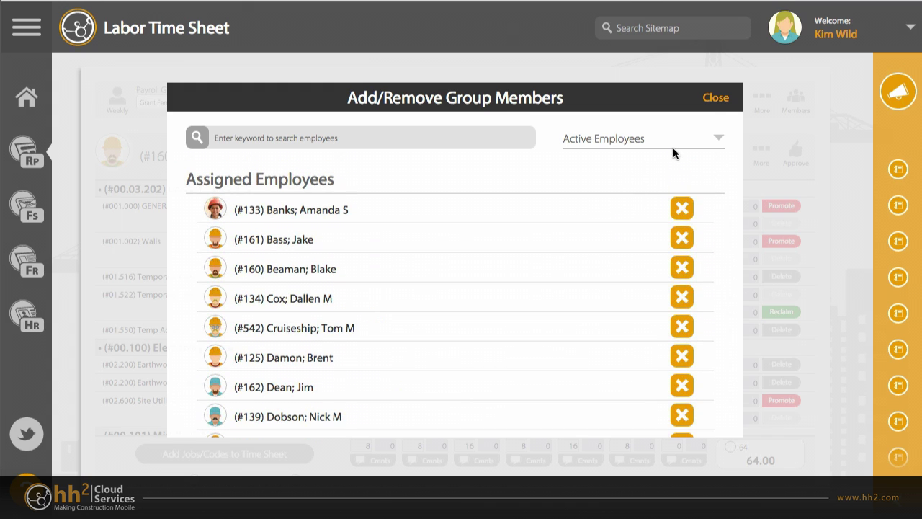
pyautogui.click(713, 99)
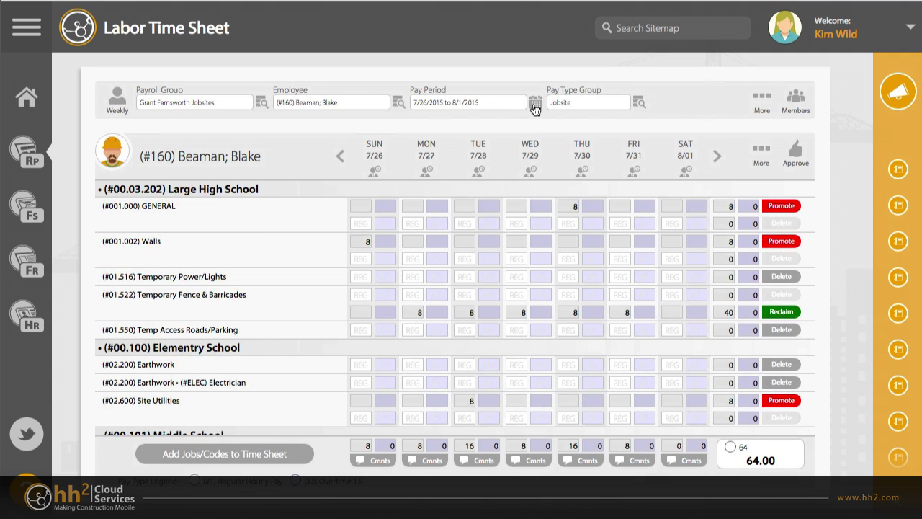
pyautogui.click(537, 104)
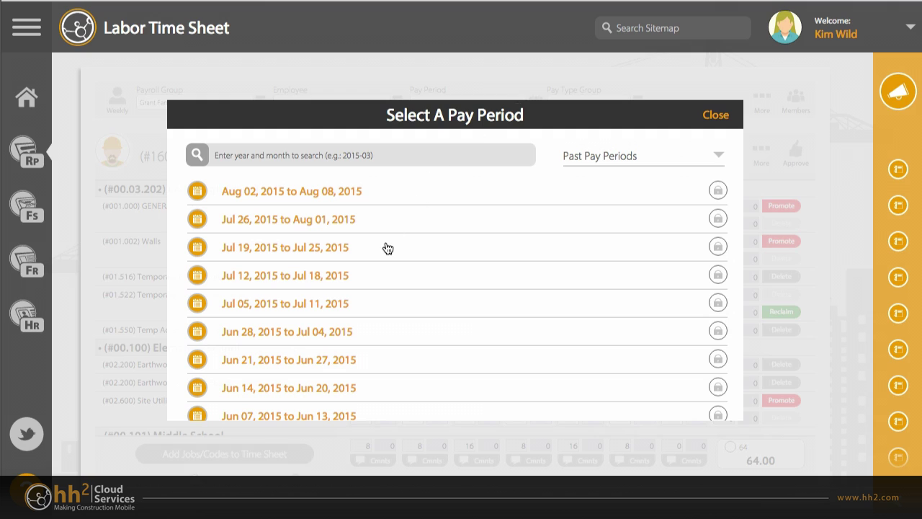
pyautogui.click(647, 155)
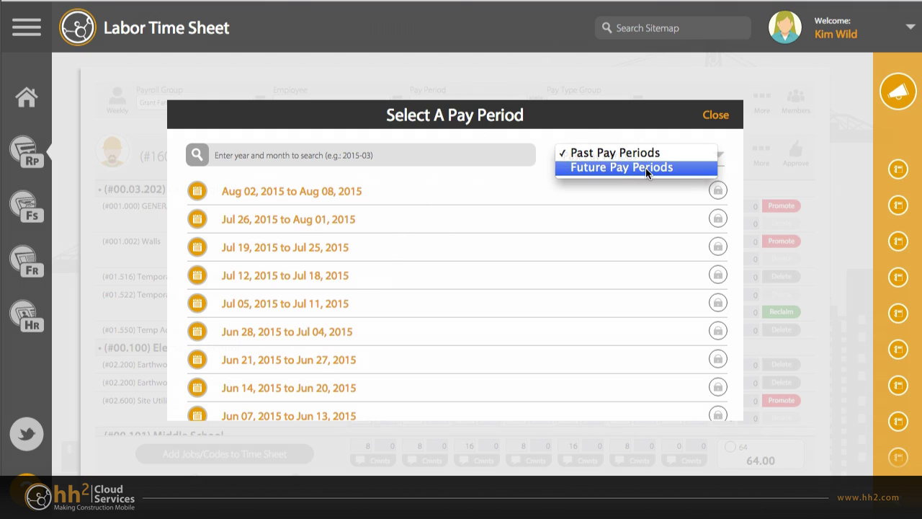
pyautogui.click(646, 168)
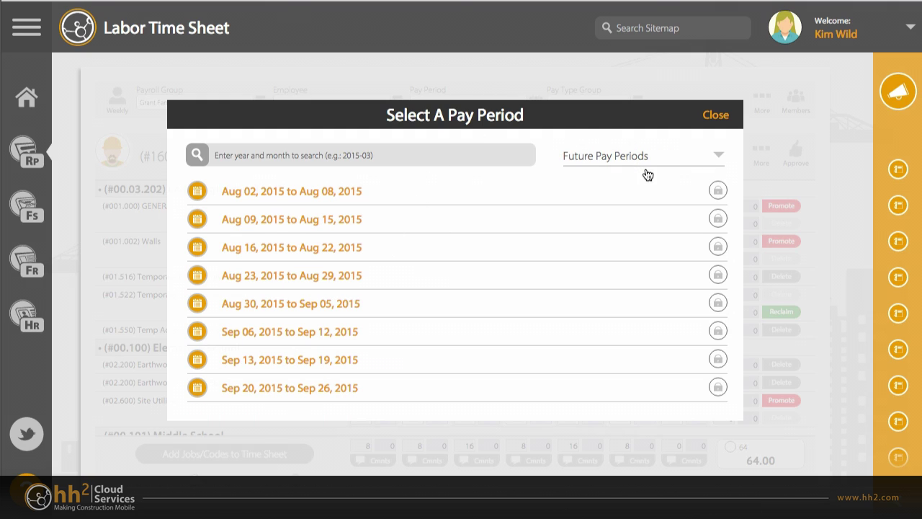
pyautogui.click(716, 116)
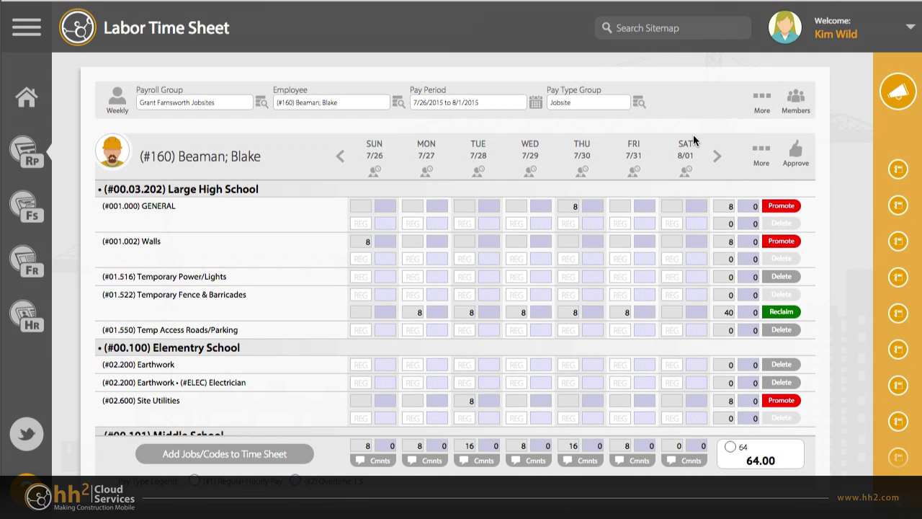
pyautogui.click(760, 103)
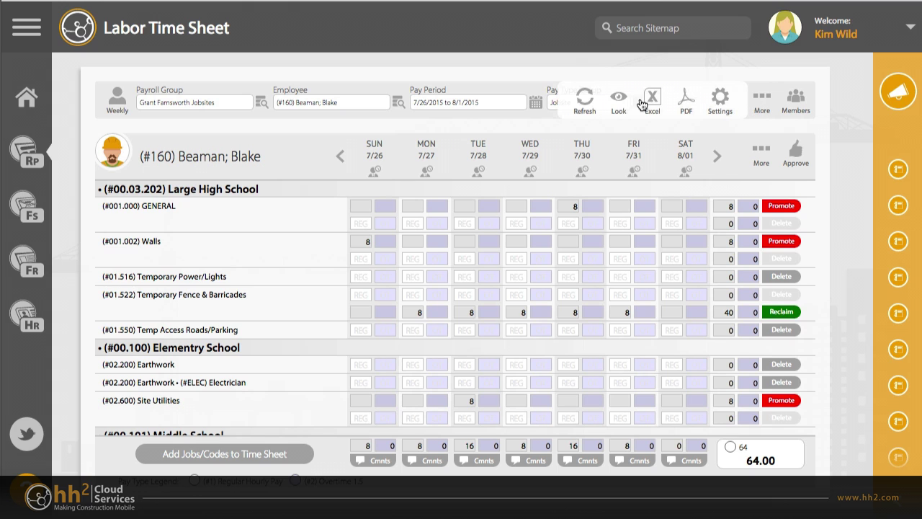
pyautogui.click(619, 105)
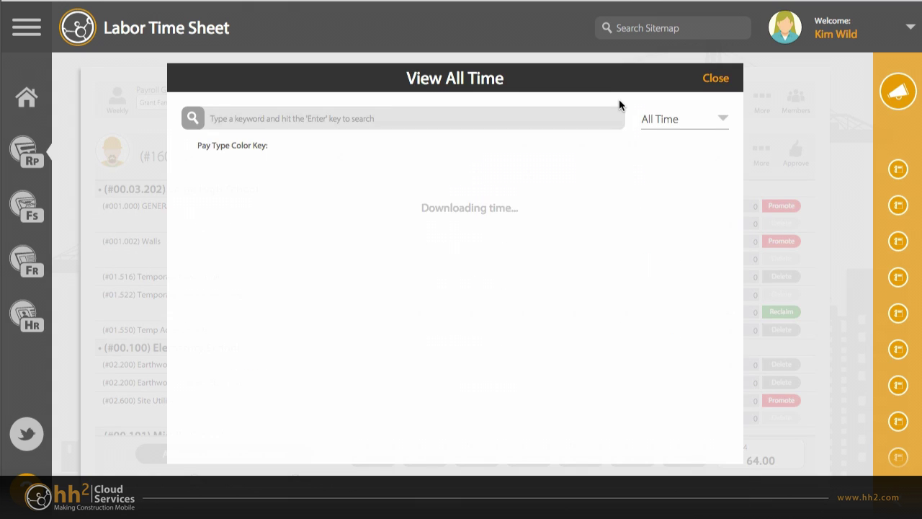
pyautogui.click(715, 79)
pyautogui.click(758, 96)
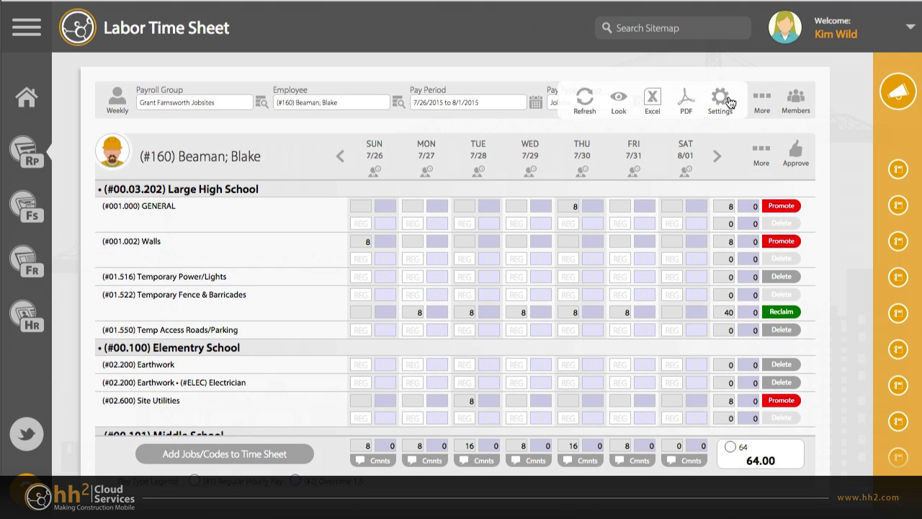
pyautogui.click(720, 101)
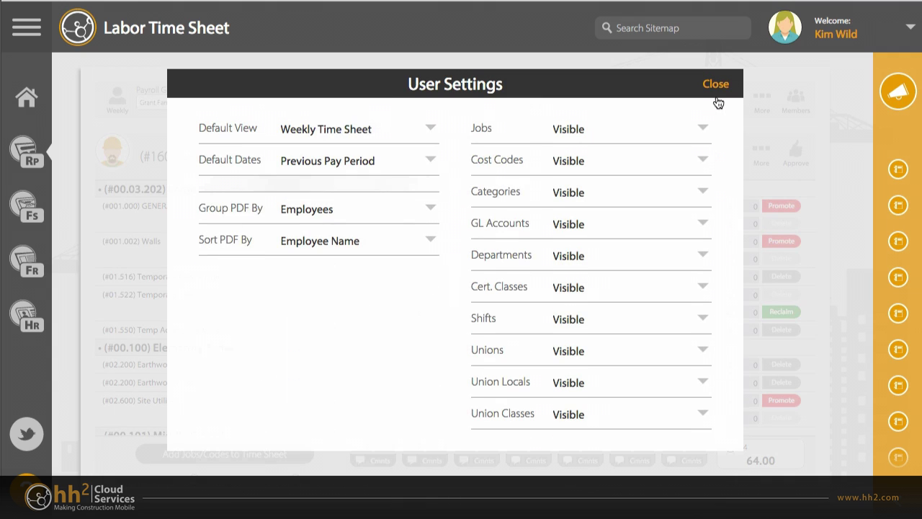
pyautogui.click(716, 84)
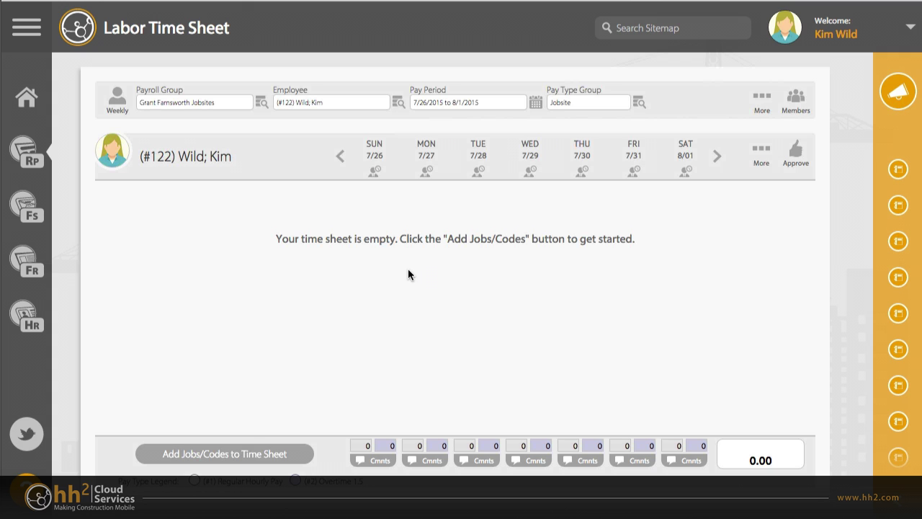
pyautogui.click(295, 454)
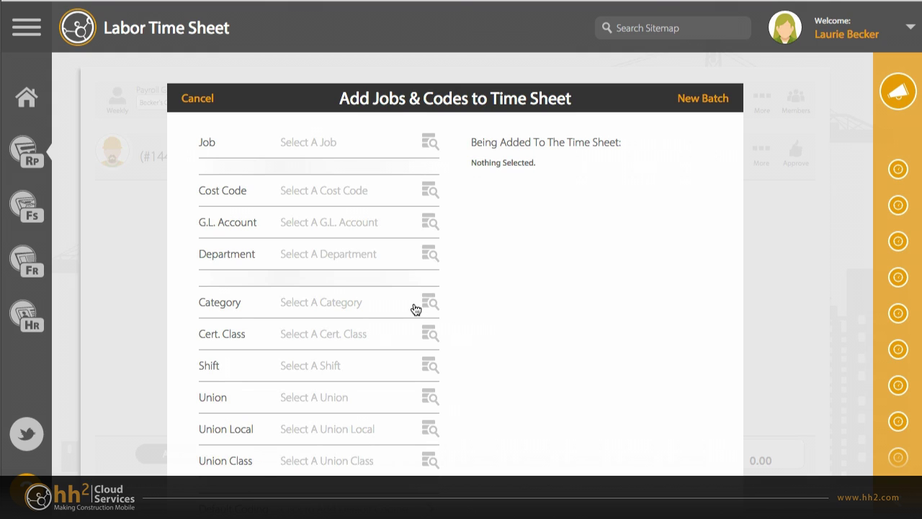
pyautogui.scroll(-3, 416, 309)
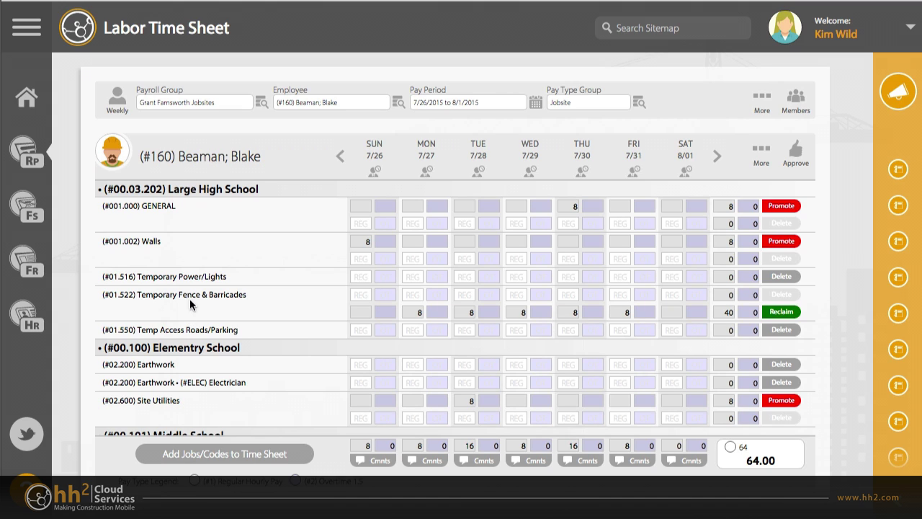
# - Search the time sheet for job 00.100 to show only Elementry School rows
pyautogui.scroll(-3, 190, 296)
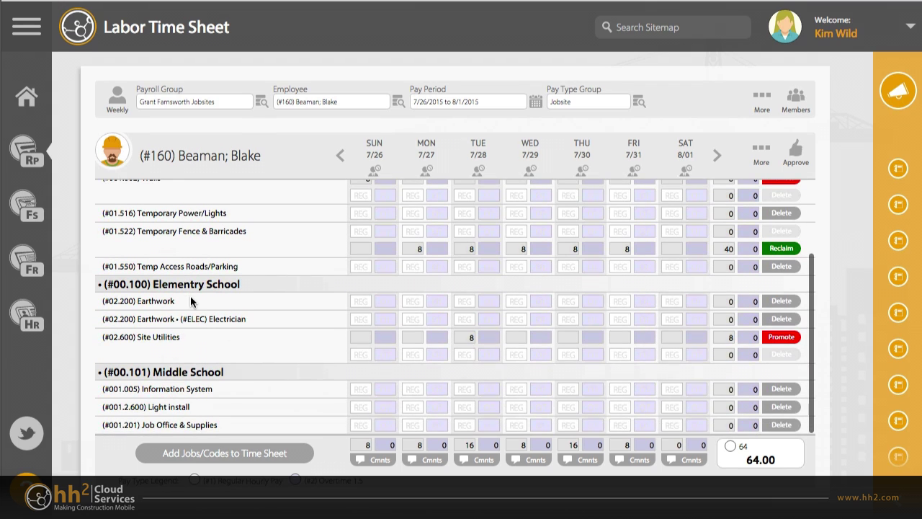
pyautogui.scroll(5, 190, 296)
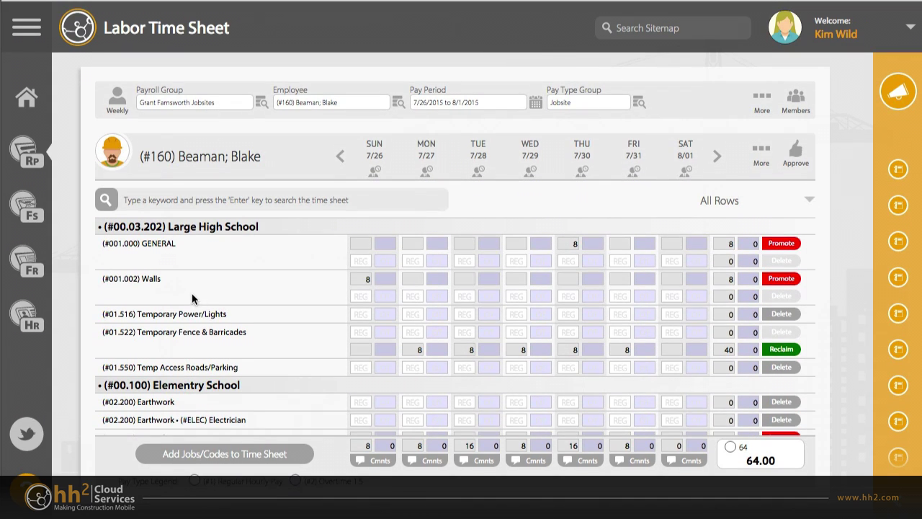
pyautogui.click(196, 201)
pyautogui.write('00.100')
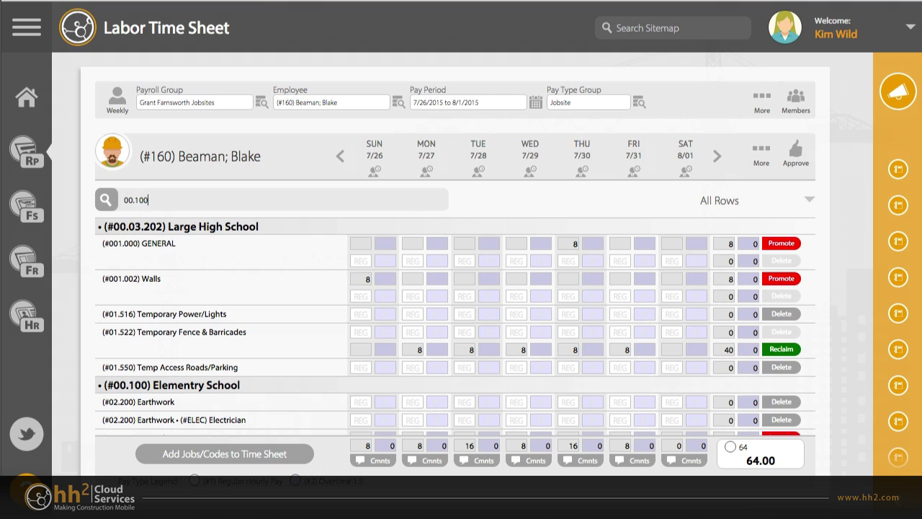
pyautogui.press('Return')
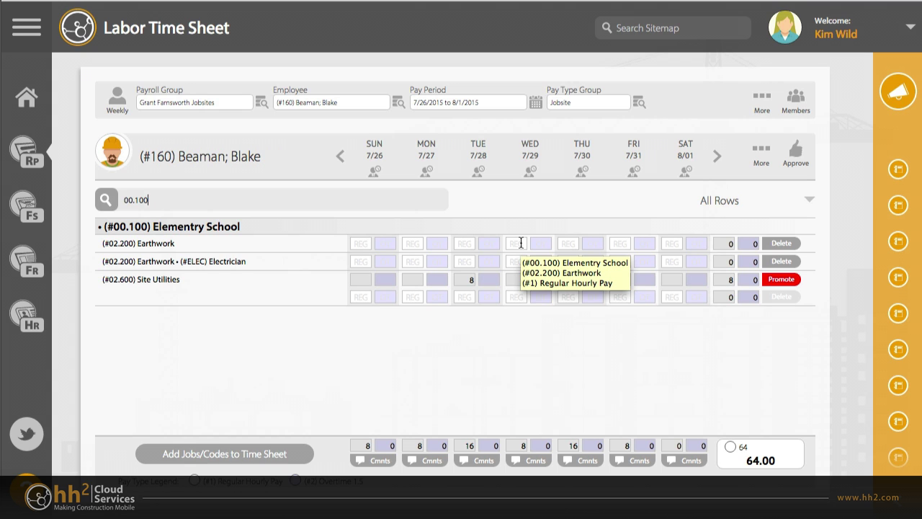
# - Switch the pay type group to Personal and back to Jobsite, then enter 8 Wednesday Earthwork hours
pyautogui.click(641, 102)
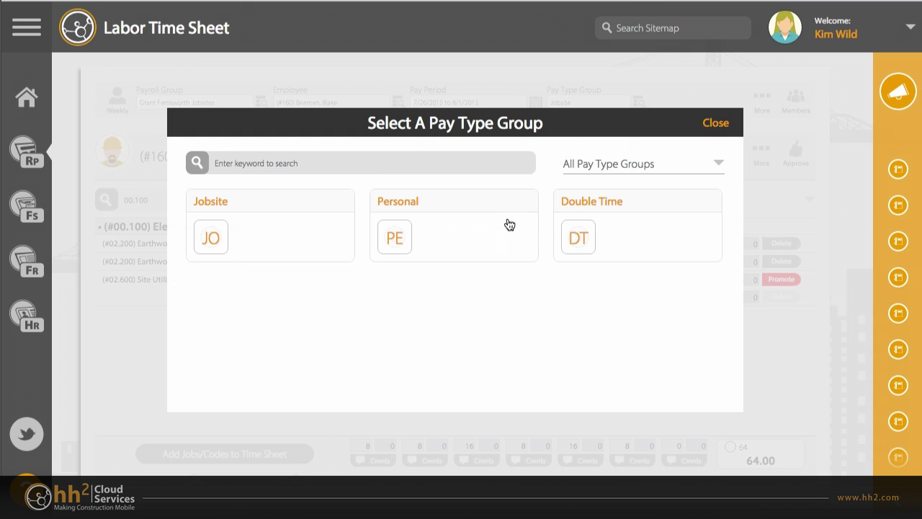
pyautogui.click(508, 224)
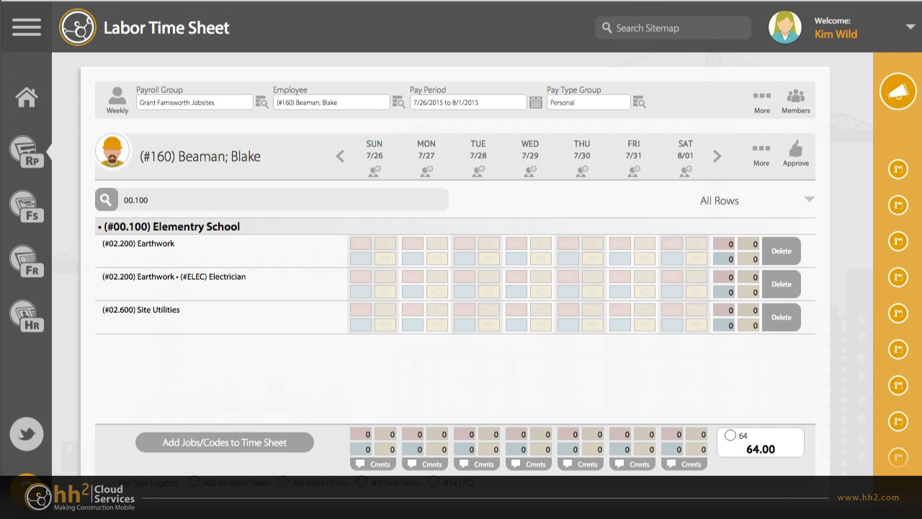
pyautogui.click(638, 102)
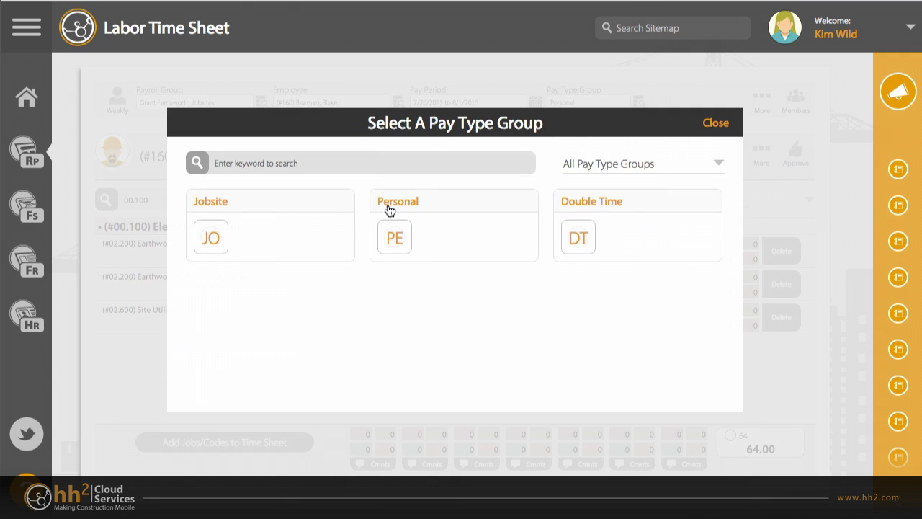
pyautogui.click(328, 232)
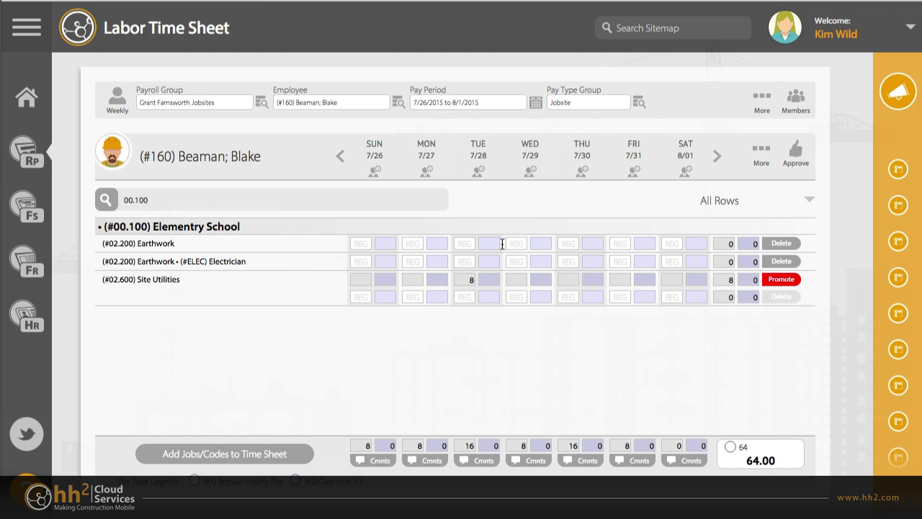
pyautogui.click(514, 245)
pyautogui.write('8')
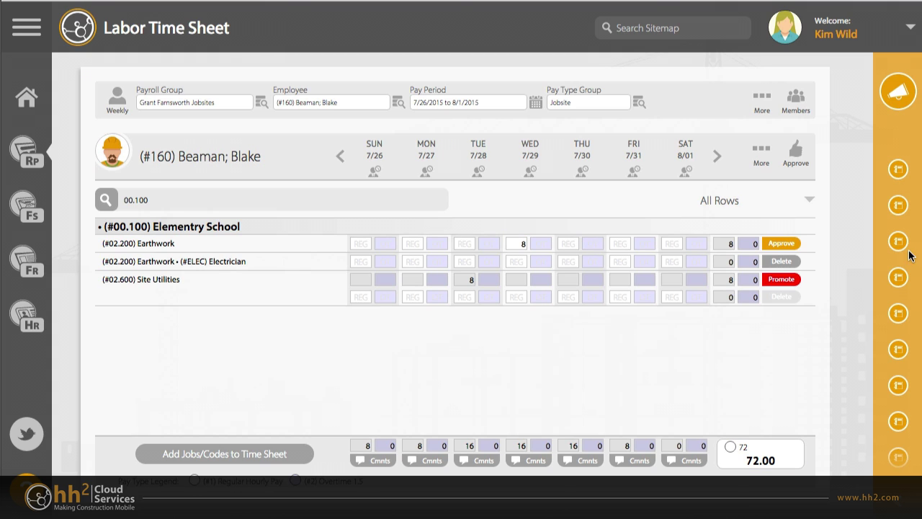
# - Approve the 8 Earthwork hours, then view and close Wednesday's Daily Comments and Daily Attendance
pyautogui.click(786, 245)
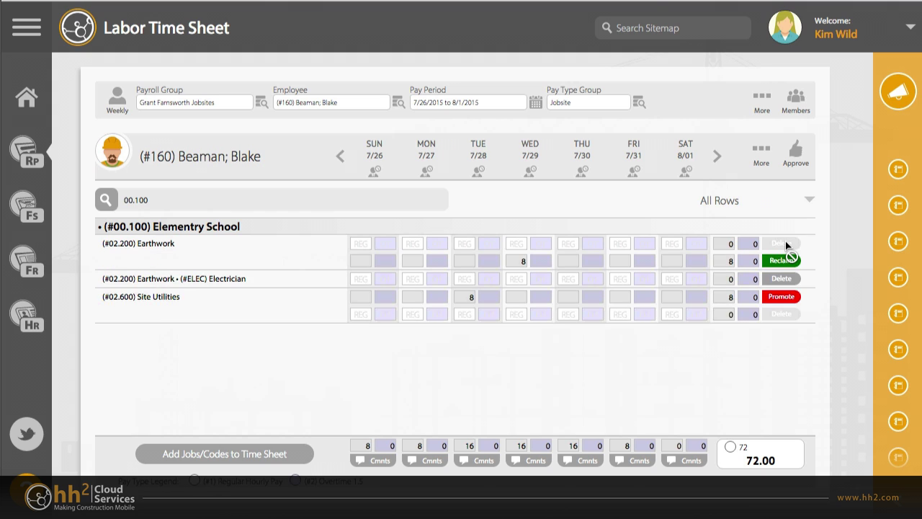
pyautogui.click(534, 463)
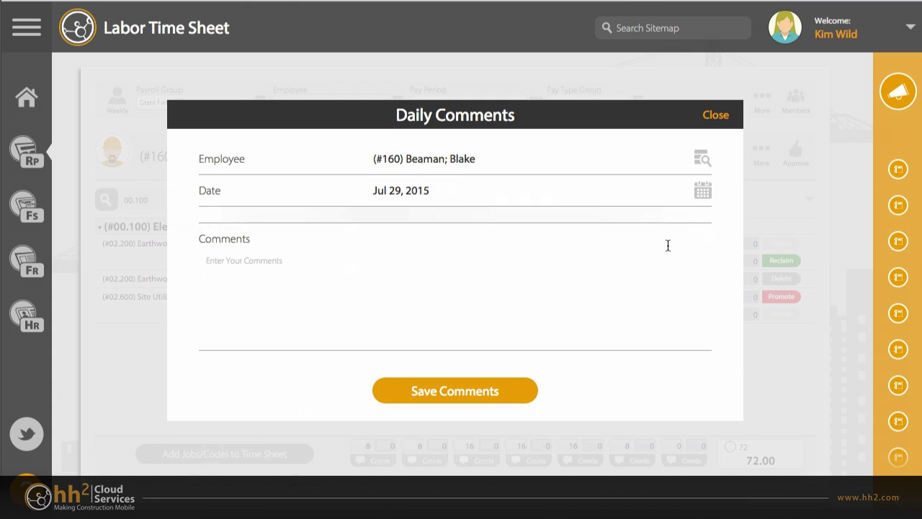
pyautogui.click(718, 118)
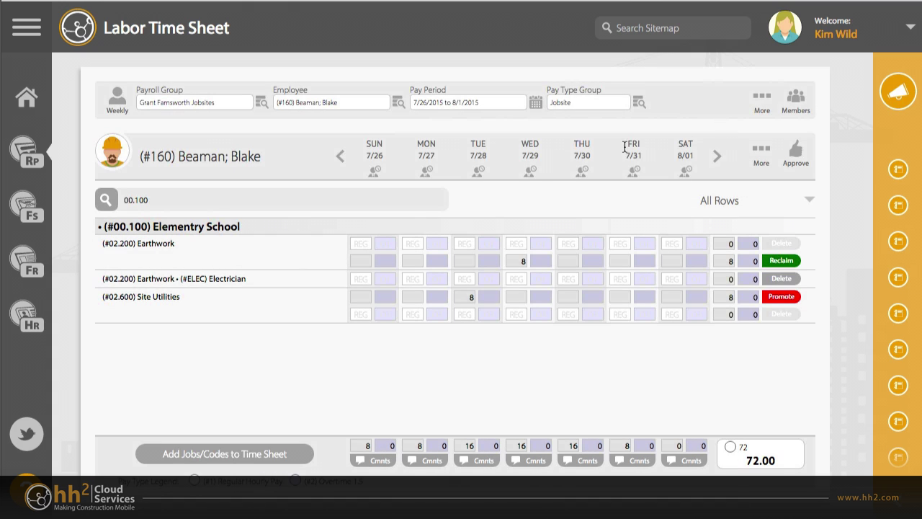
pyautogui.click(528, 174)
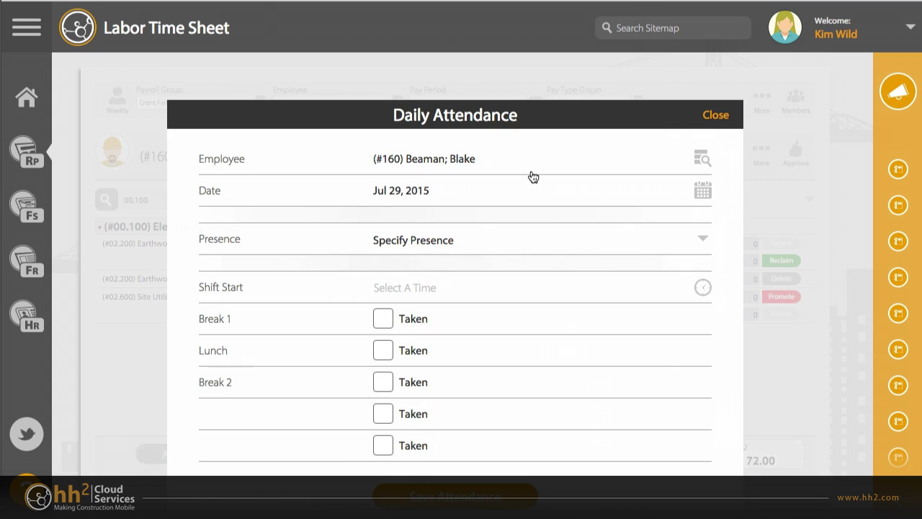
pyautogui.click(716, 115)
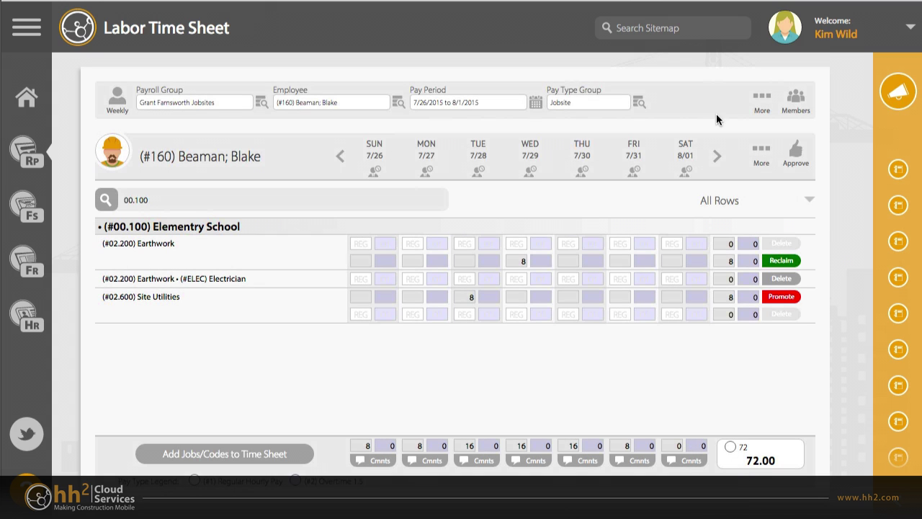
# - Reclaim the approved Earthwork hours and change Wednesday's value from 8 to 7.5
pyautogui.click(762, 160)
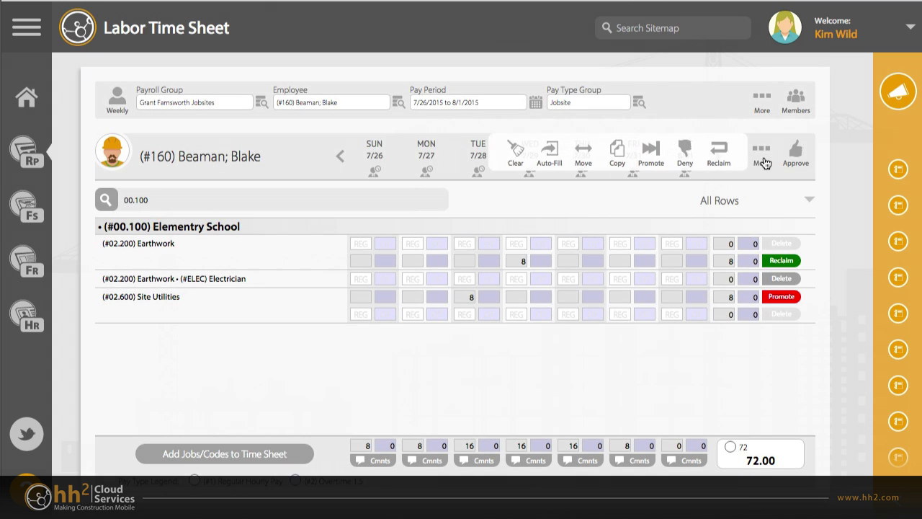
pyautogui.click(762, 160)
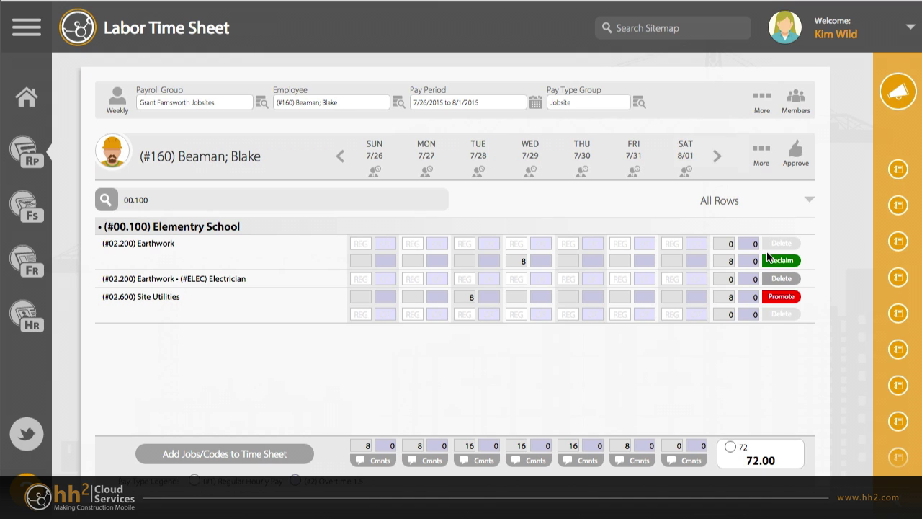
pyautogui.click(780, 261)
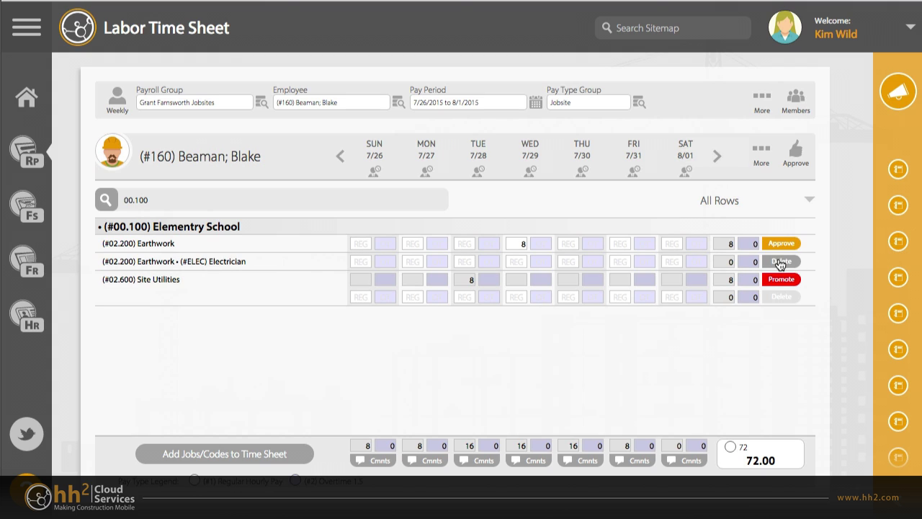
pyautogui.click(523, 245)
pyautogui.write('7.5')
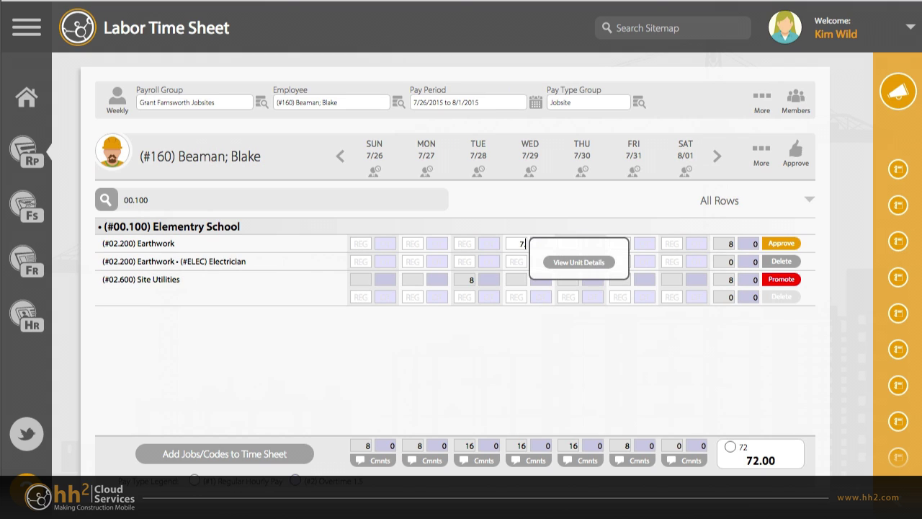